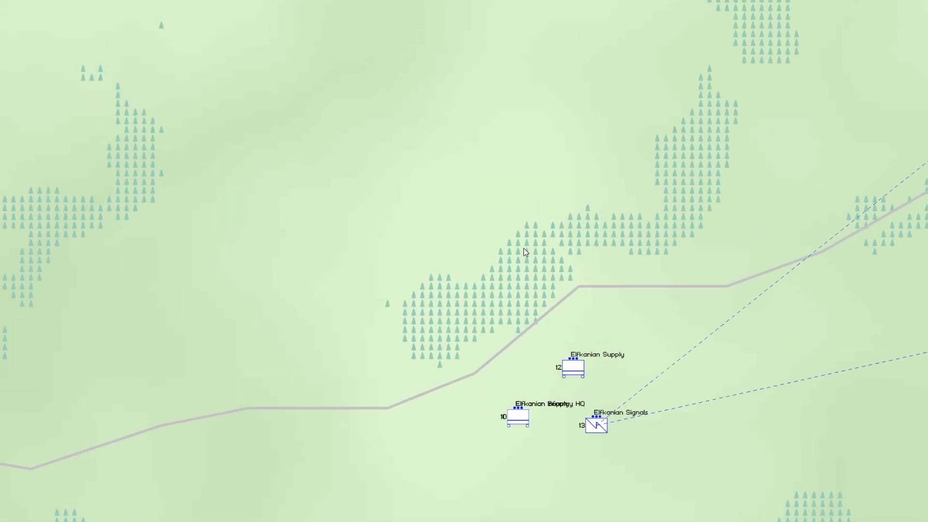
# Zoom in and show stockpile 3, listing its two packed Ammunition Tin entries of 200.
pyautogui.scroll(1, 523, 248)
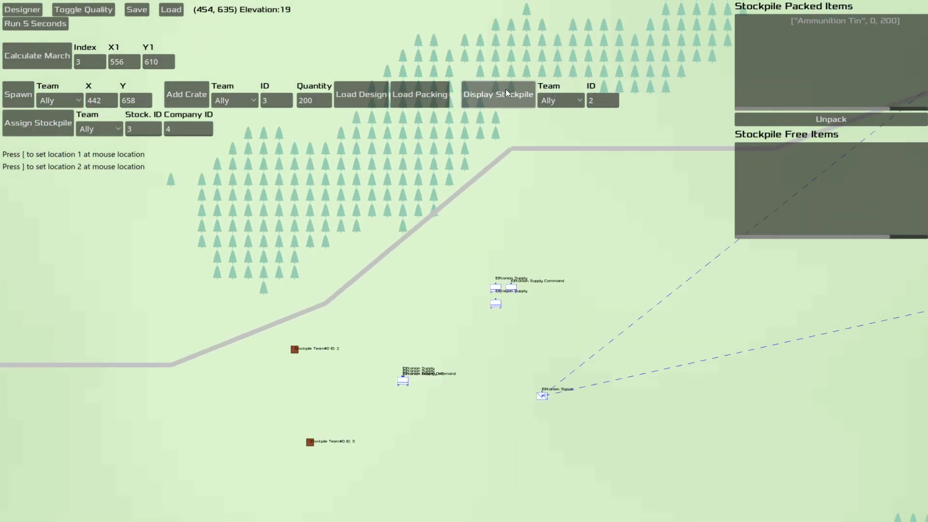
pyautogui.click(588, 101)
pyautogui.press('BackSpace')
pyautogui.write('3')
pyautogui.click(493, 100)
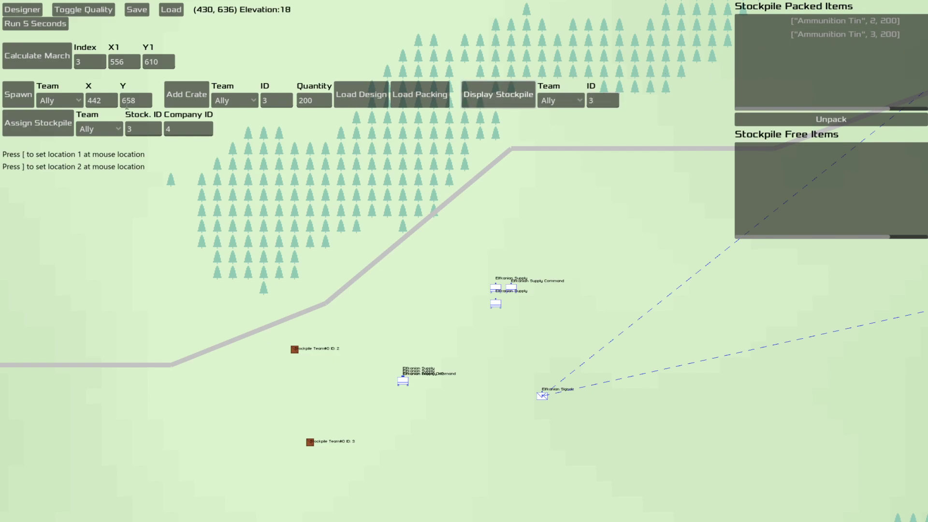
pyautogui.click(26, 14)
pyautogui.click(54, 186)
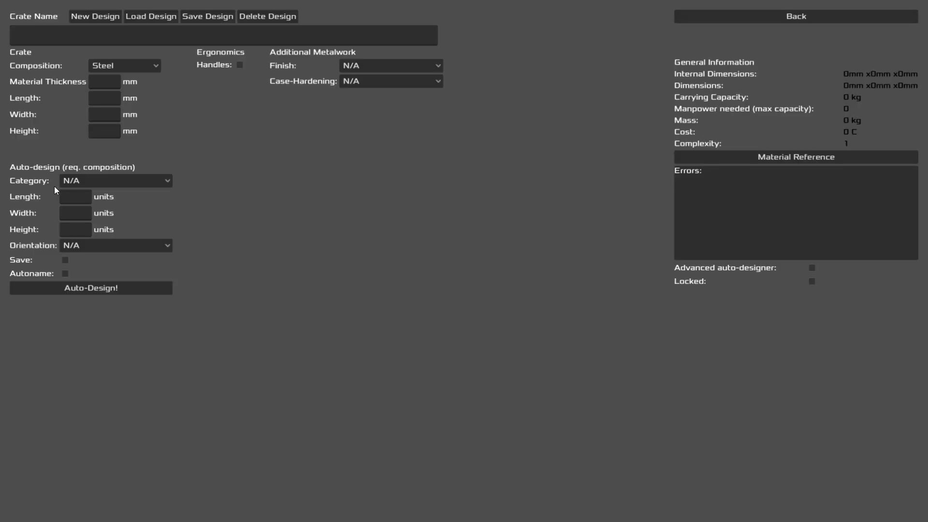
pyautogui.click(131, 10)
pyautogui.click(134, 15)
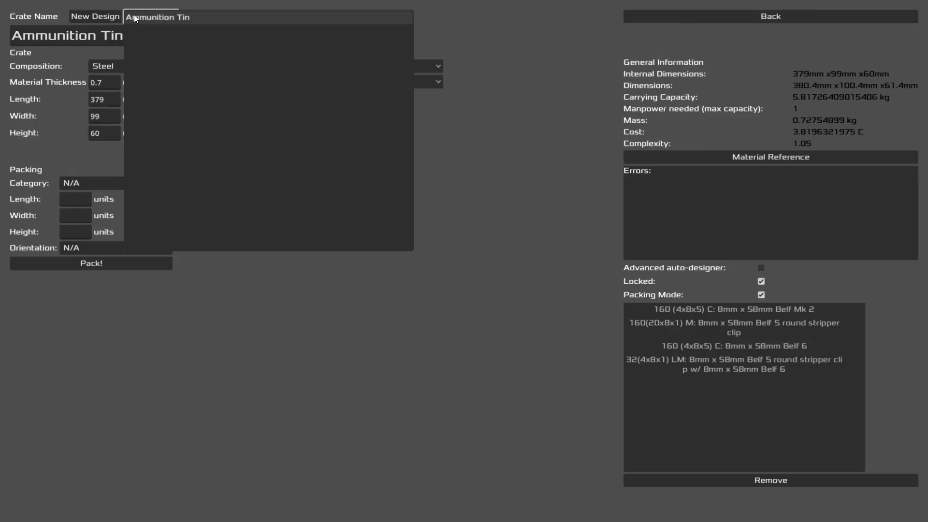
pyautogui.click(493, 264)
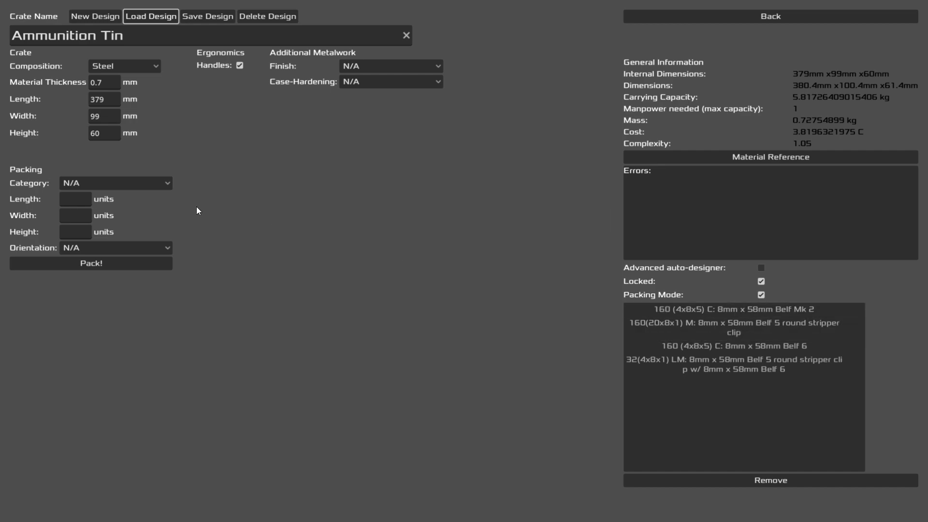
pyautogui.click(91, 182)
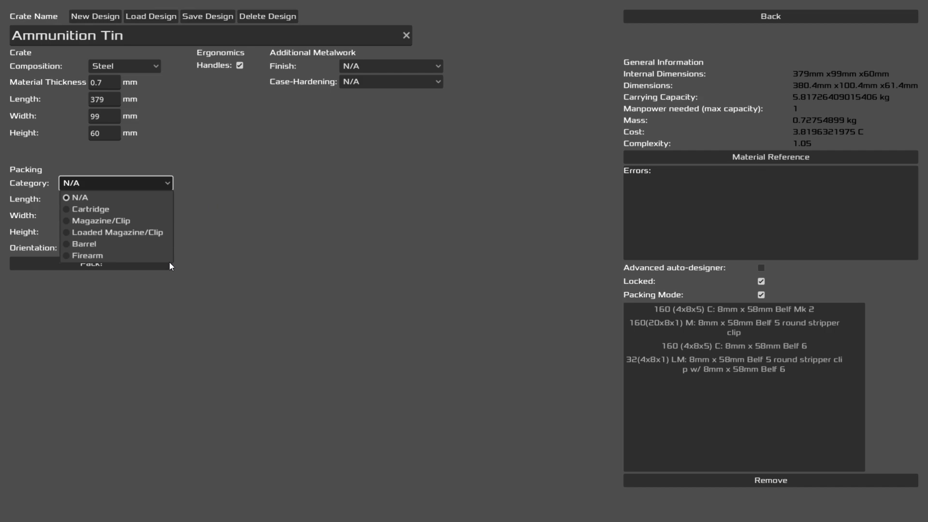
pyautogui.click(143, 182)
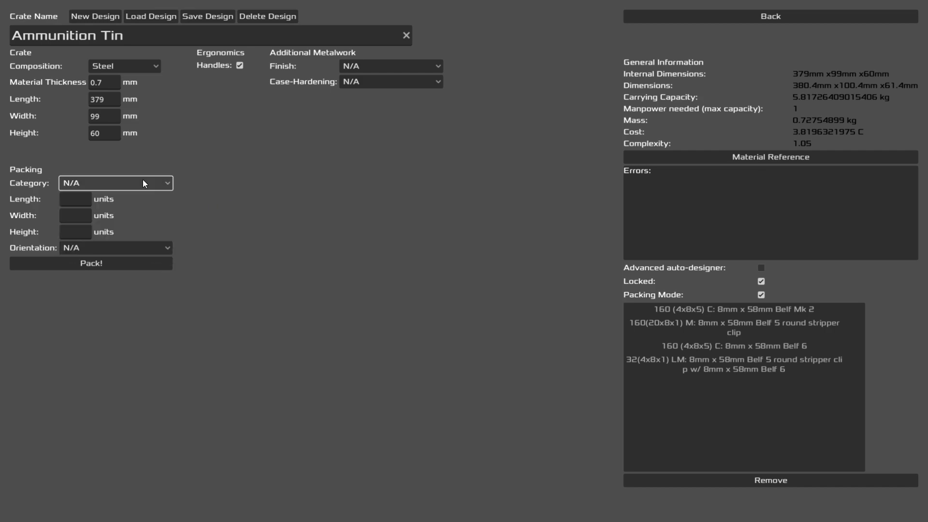
pyautogui.click(706, 20)
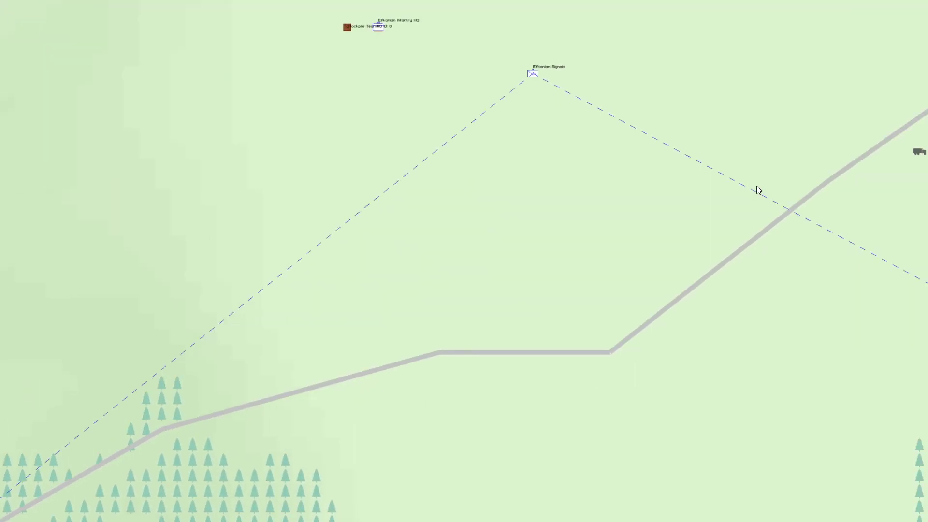
pyautogui.press('d')
pyautogui.press('a')
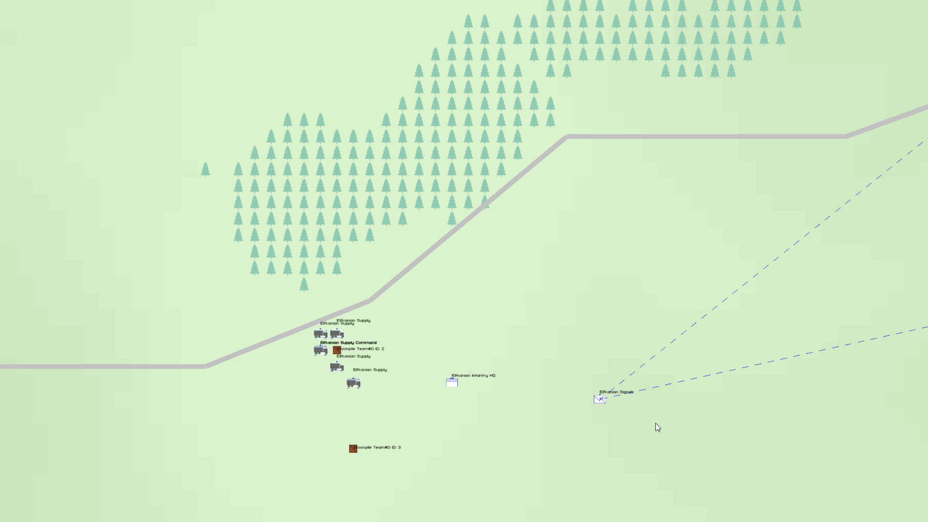
pyautogui.press('F1')
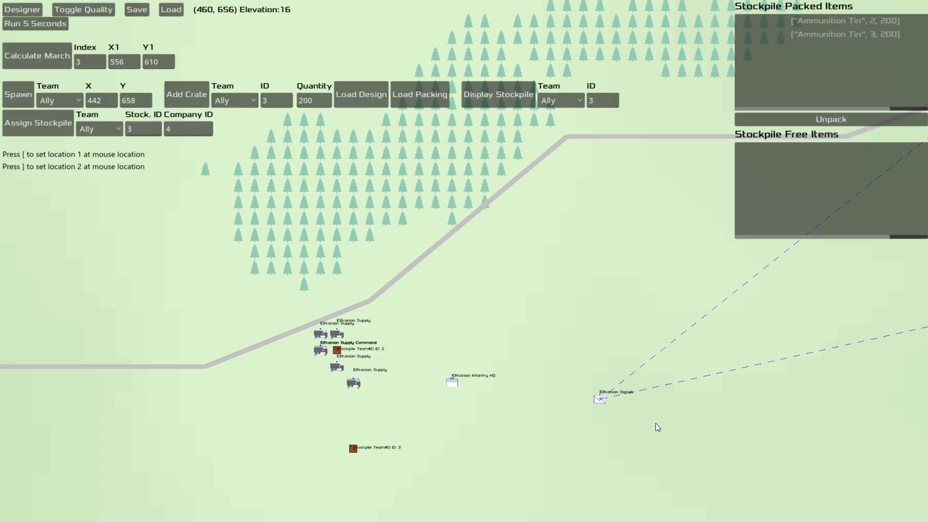
pyautogui.click(599, 100)
pyautogui.write('2')
pyautogui.click(518, 104)
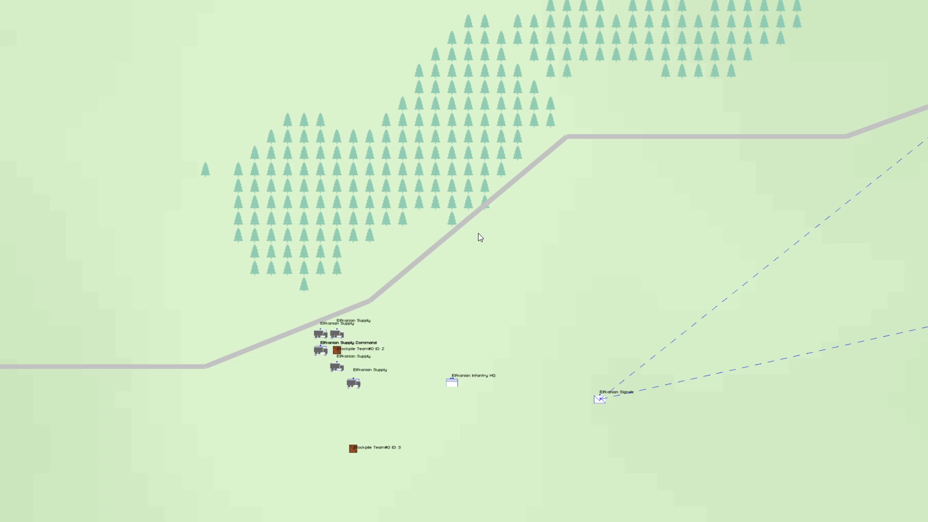
# Hide the stockpile panels and pan along the road until both infantry and motorized HQs show.
pyautogui.press('h')
pyautogui.press('h')
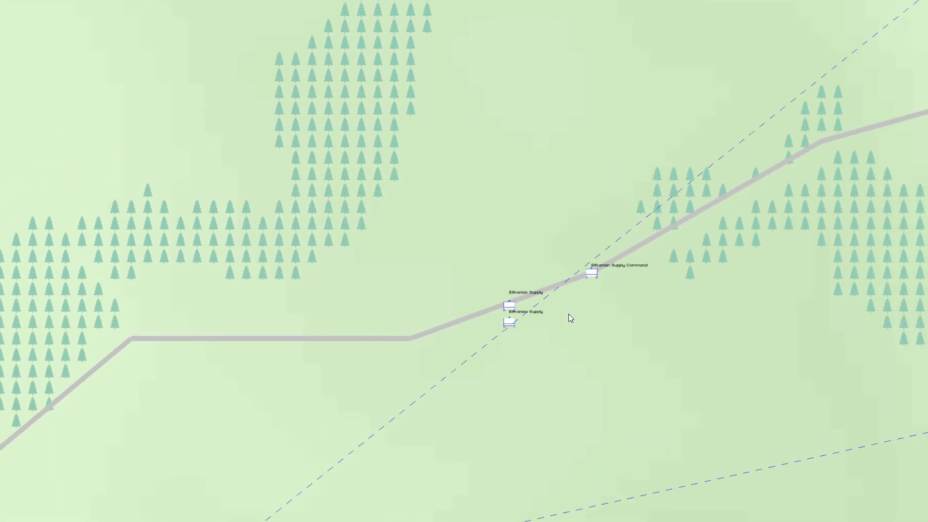
pyautogui.press('Right')
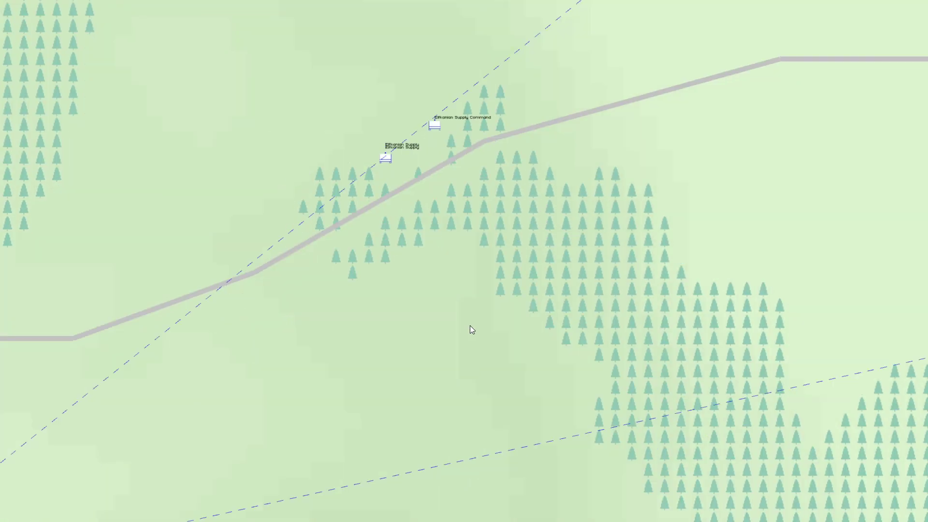
pyautogui.press('Up')
pyautogui.press('Right')
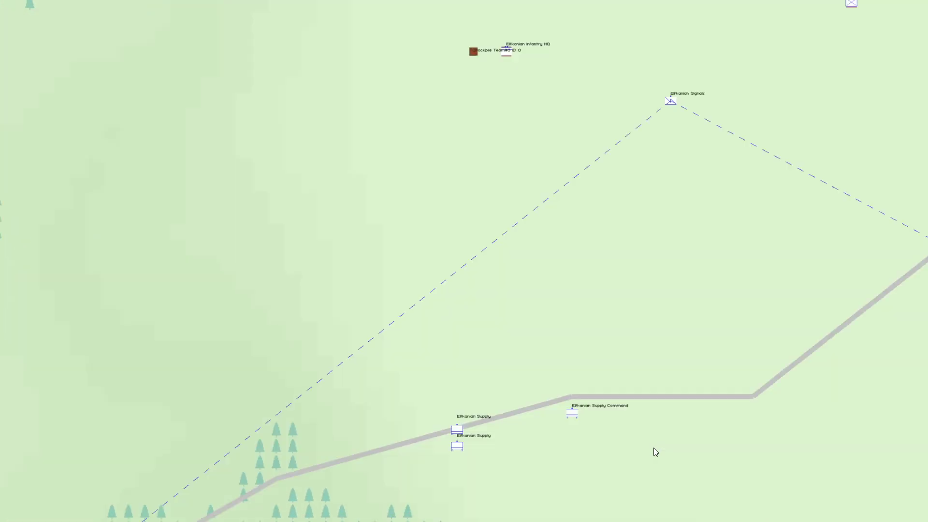
pyautogui.press('Right')
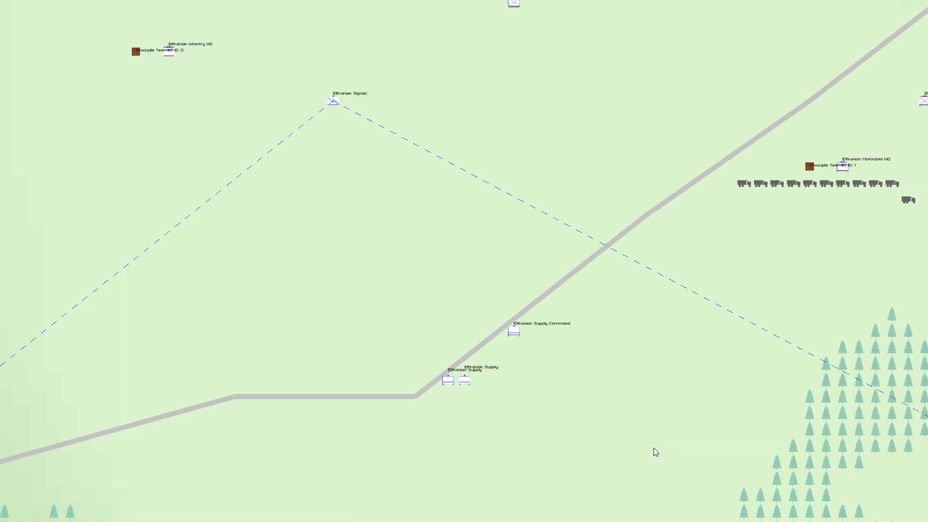
pyautogui.press('Right')
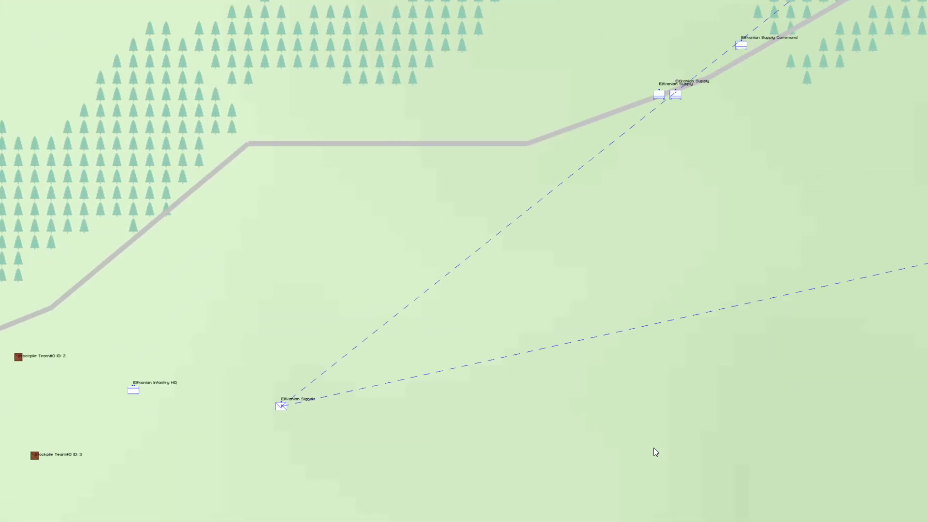
pyautogui.press('Up')
pyautogui.press('Right')
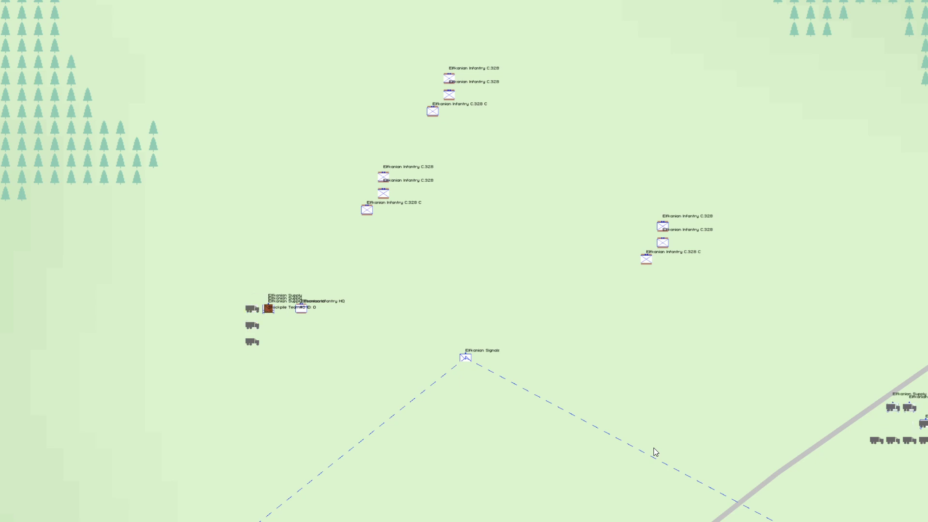
pyautogui.press('Right')
pyautogui.press('Down')
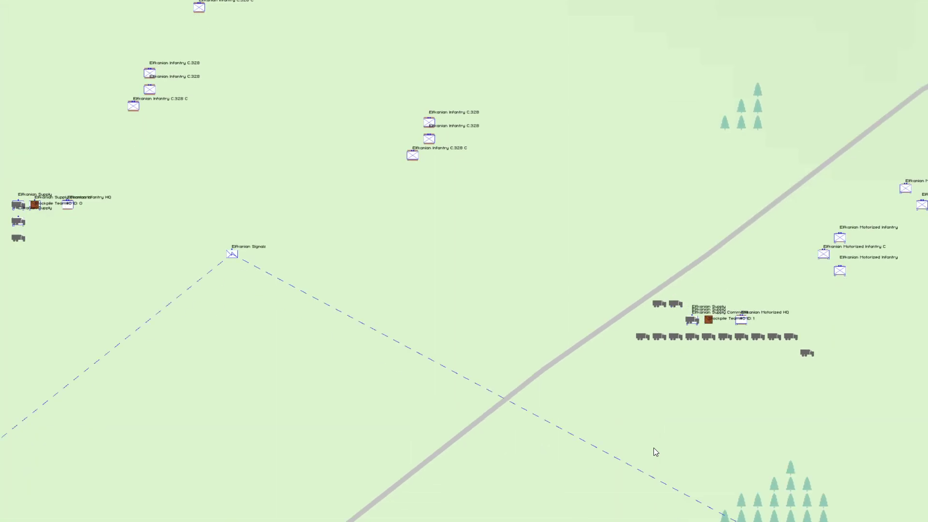
# Zoom the map over the infantry HQ's stockpile after the supply trucks have left.
pyautogui.scroll(-1, 653, 451)
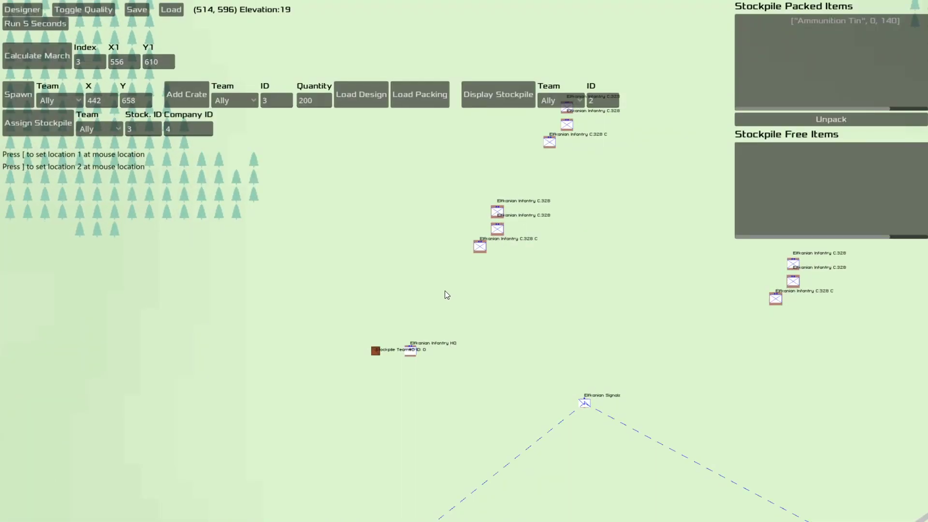
# Display stockpile 0, confirming it holds 60 packed Ammunition Tins.
pyautogui.click(588, 103)
pyautogui.press('Delete')
pyautogui.write('0')
pyautogui.click(515, 94)
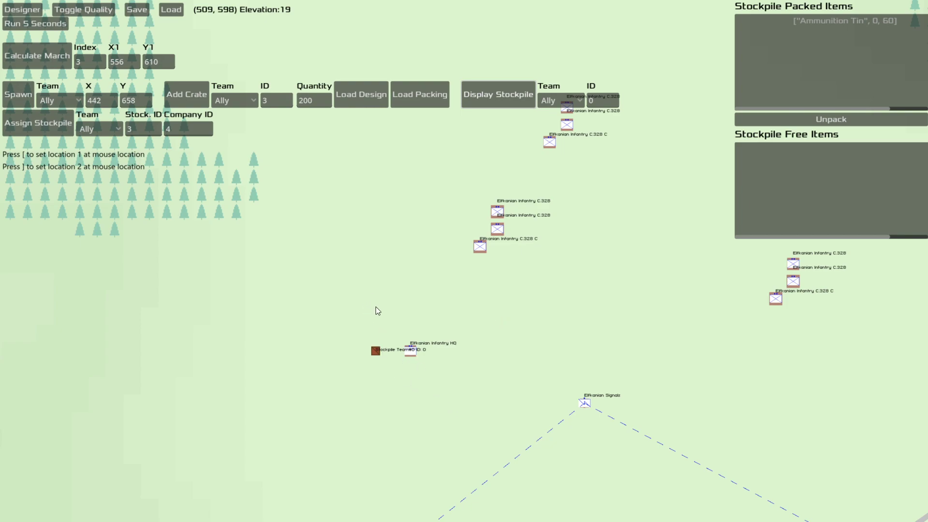
# Pan the map back to the supply units at stockpiles 2 and 3.
pyautogui.press('Down')
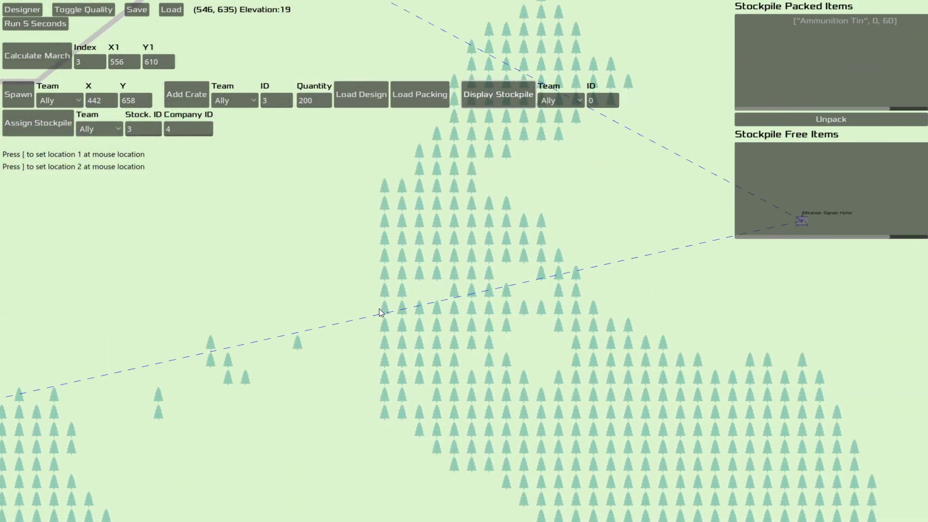
pyautogui.press('Left')
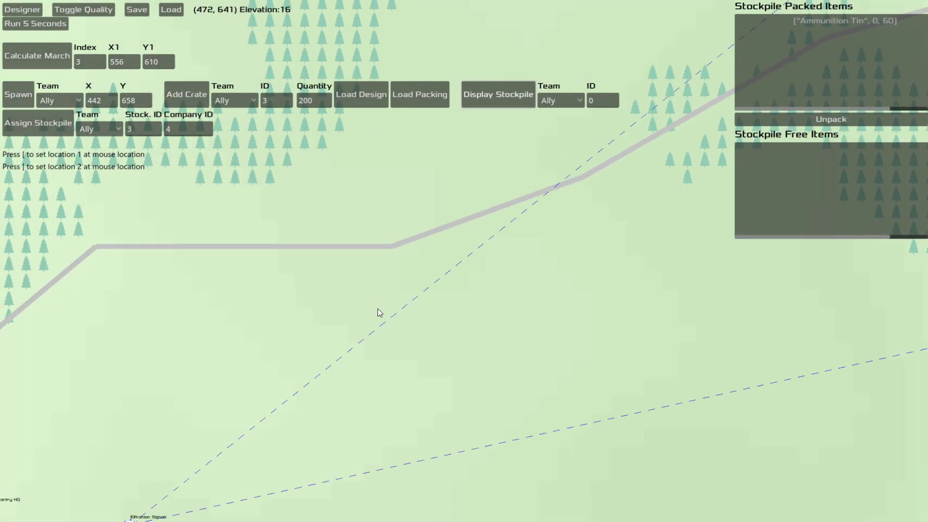
pyautogui.press('Left')
pyautogui.press('Down')
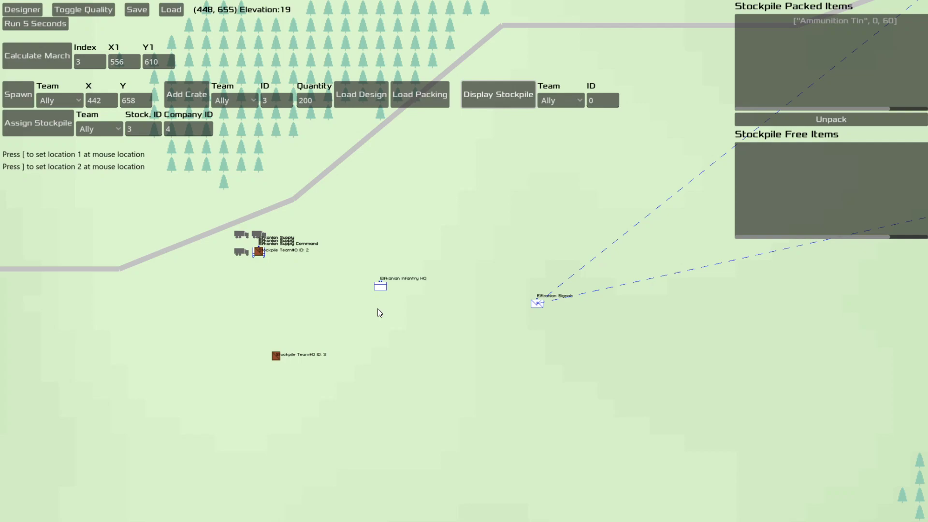